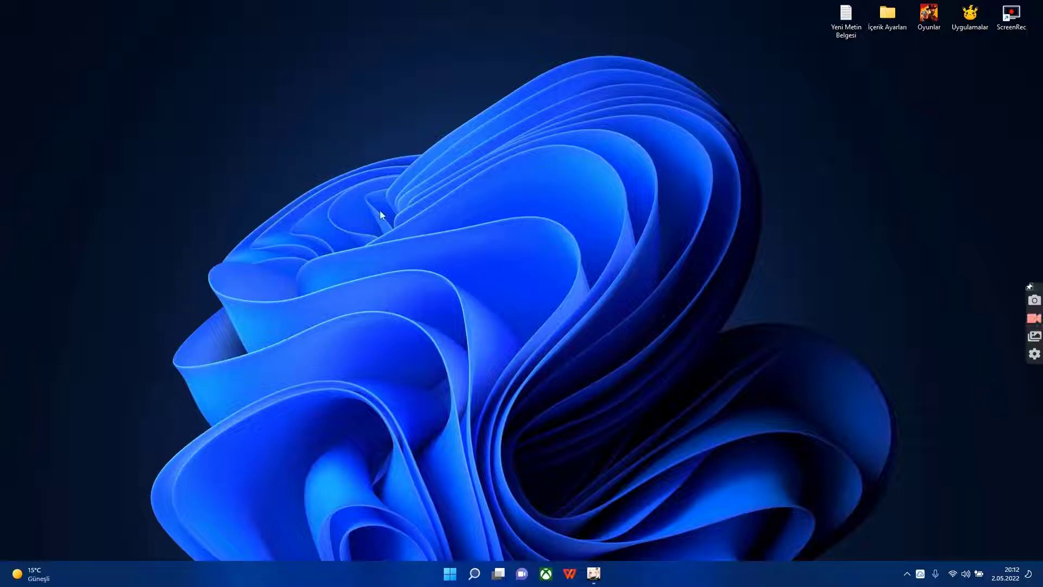
- Open the NVIDIA Denetim Masası from the desktop and move its window toward the middle of the screen
right_click(359, 277)
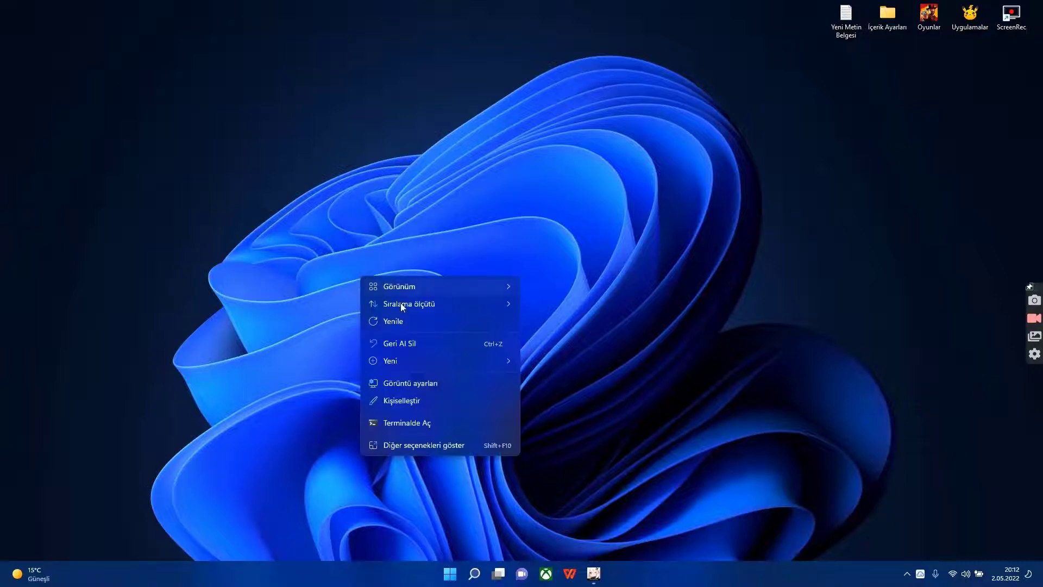
click(411, 447)
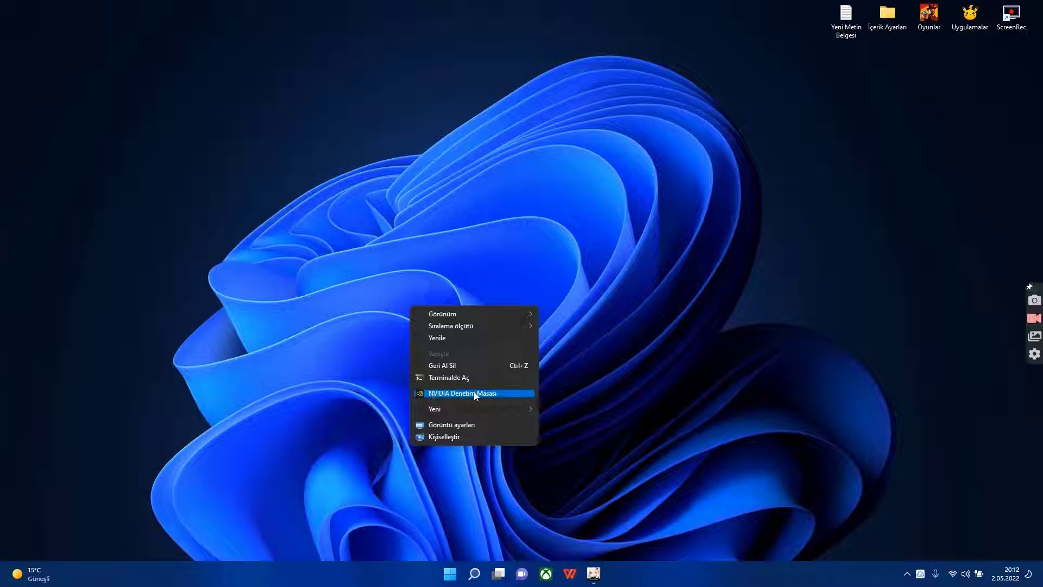
click(474, 392)
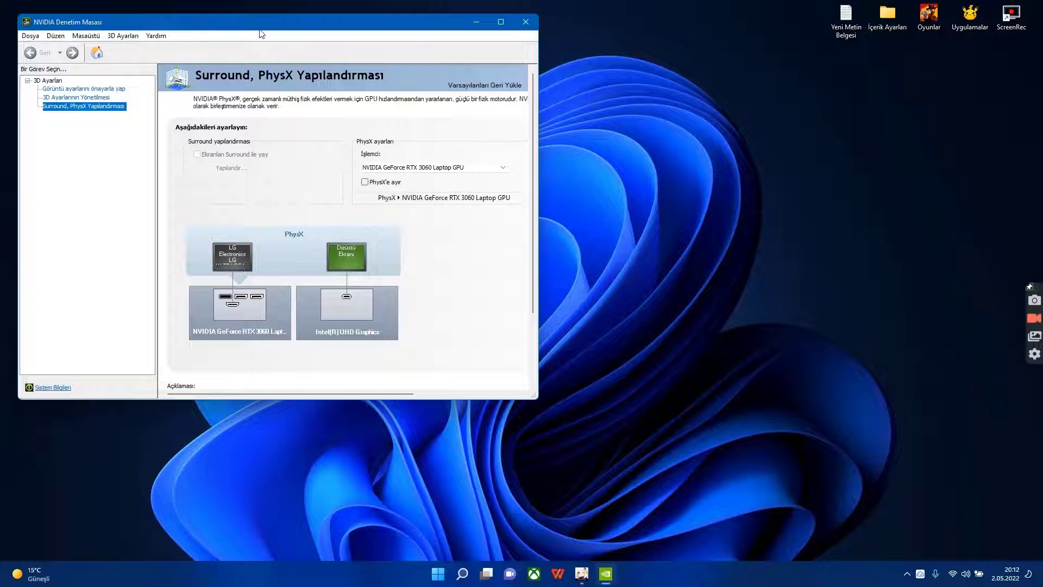
drag(262, 32, 417, 91)
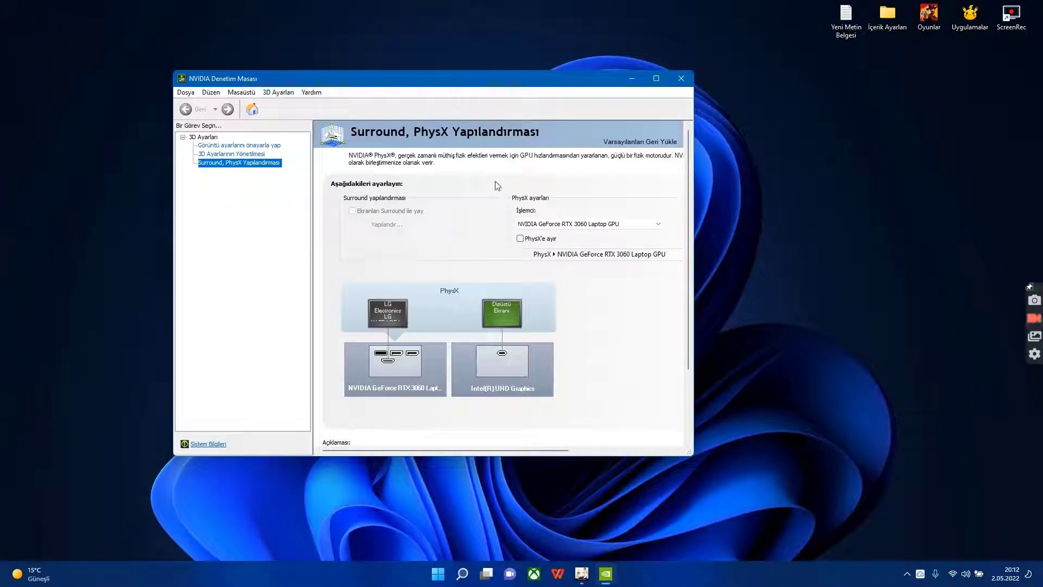
- On the "Görüntü ayarlarını önayarla yap" page, choose "Gelişmiş 3D görüntü ayarlarını kullan" and apply it
click(247, 146)
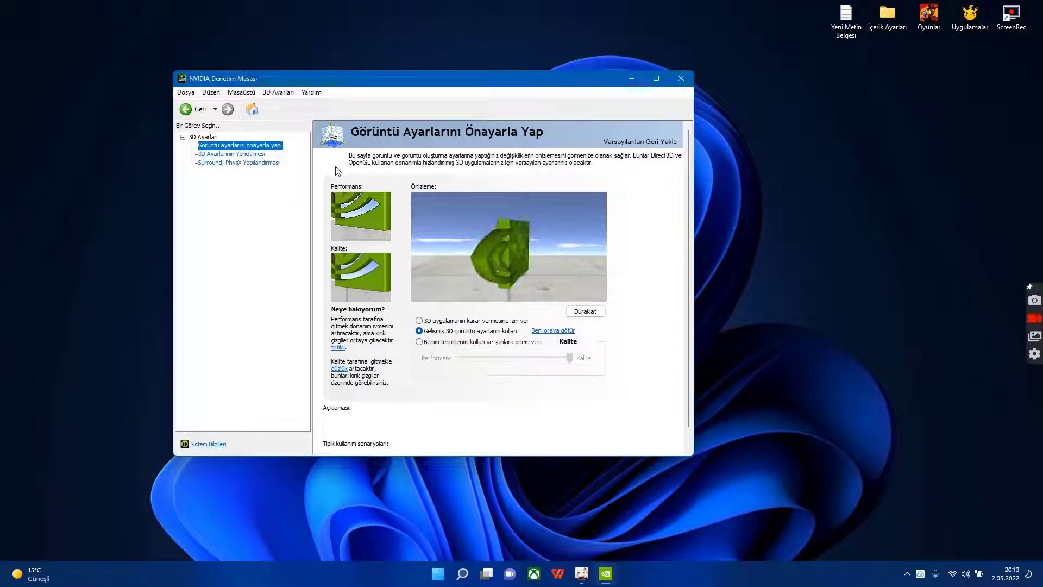
mouse_move(446, 335)
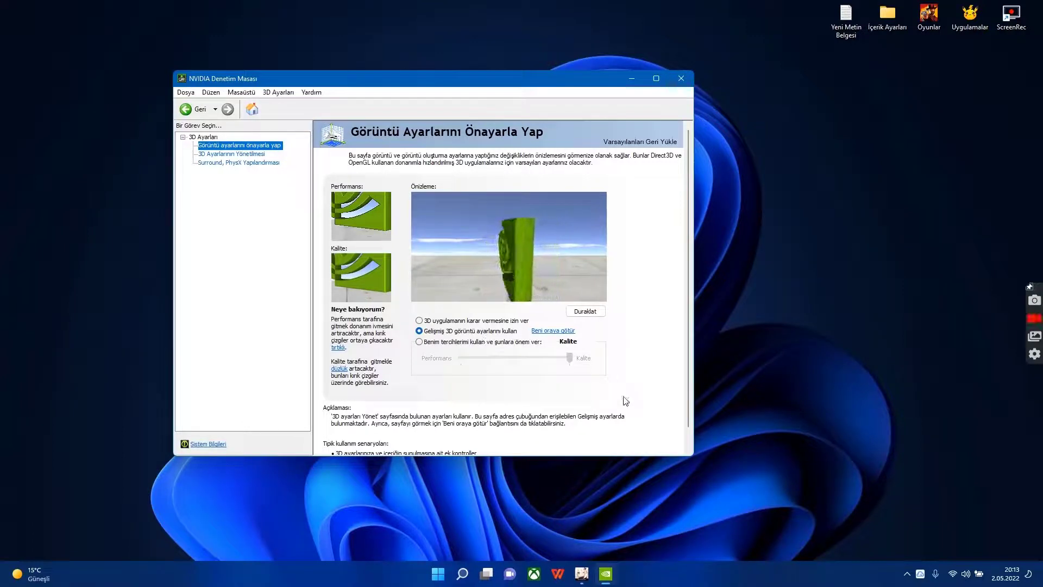
scroll(613, 418, down, 1)
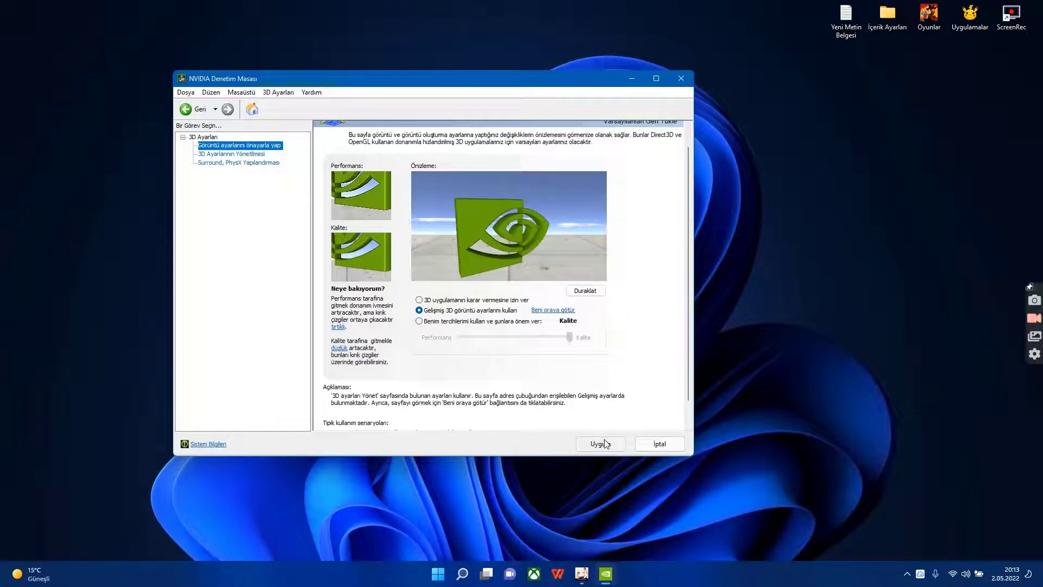
click(606, 443)
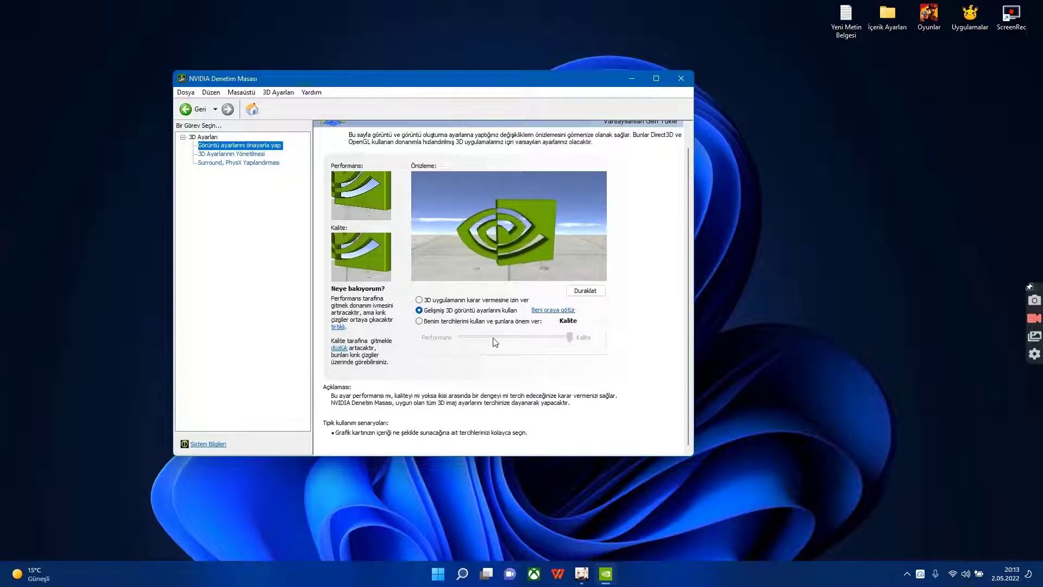
- Set the own-preference slider to Performans, switch back to "Gelişmiş 3D görüntü ayarlarını kullan" and apply
click(419, 320)
drag(570, 337, 516, 338)
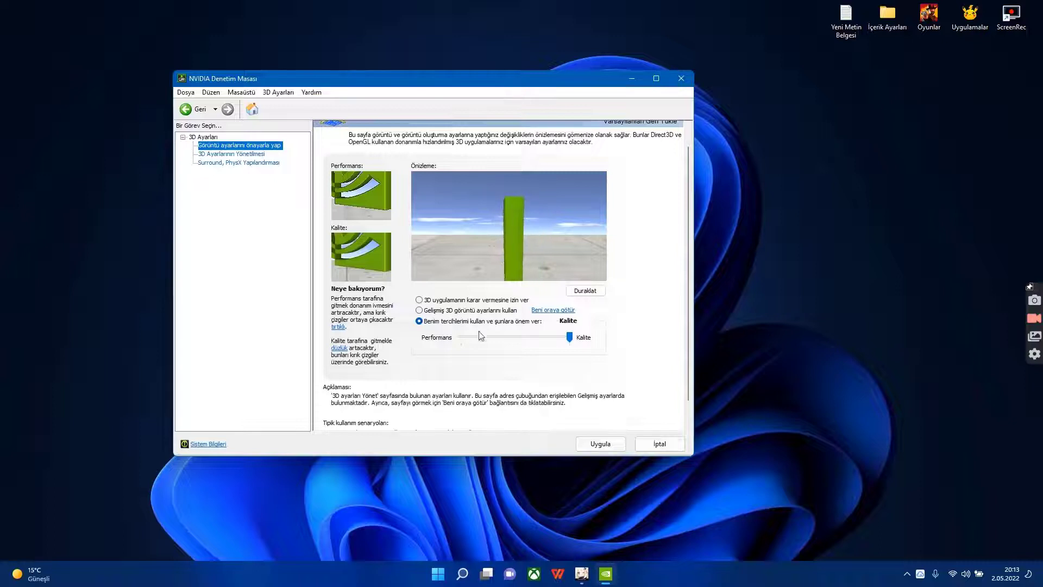
click(462, 337)
click(419, 309)
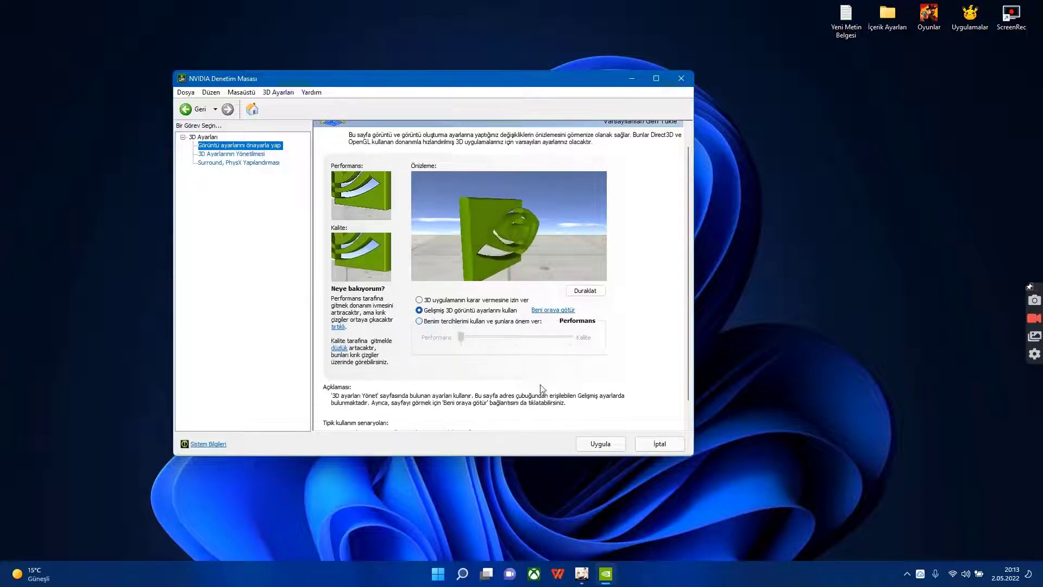
click(603, 442)
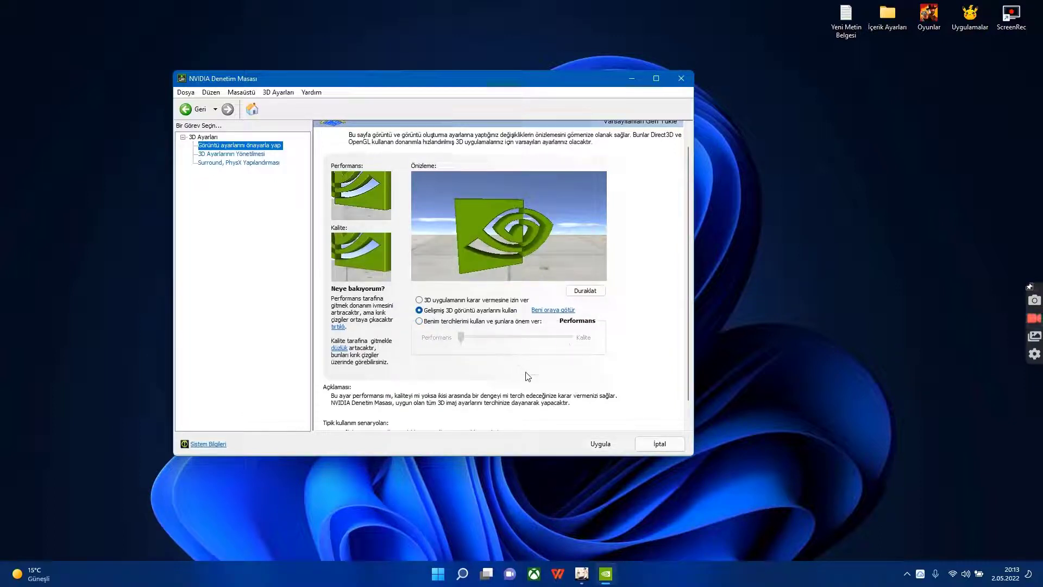
- Check the preferred graphics processor choices and the feature list in the general settings of "3D Ayarlarının Yönetilmesi"
click(242, 155)
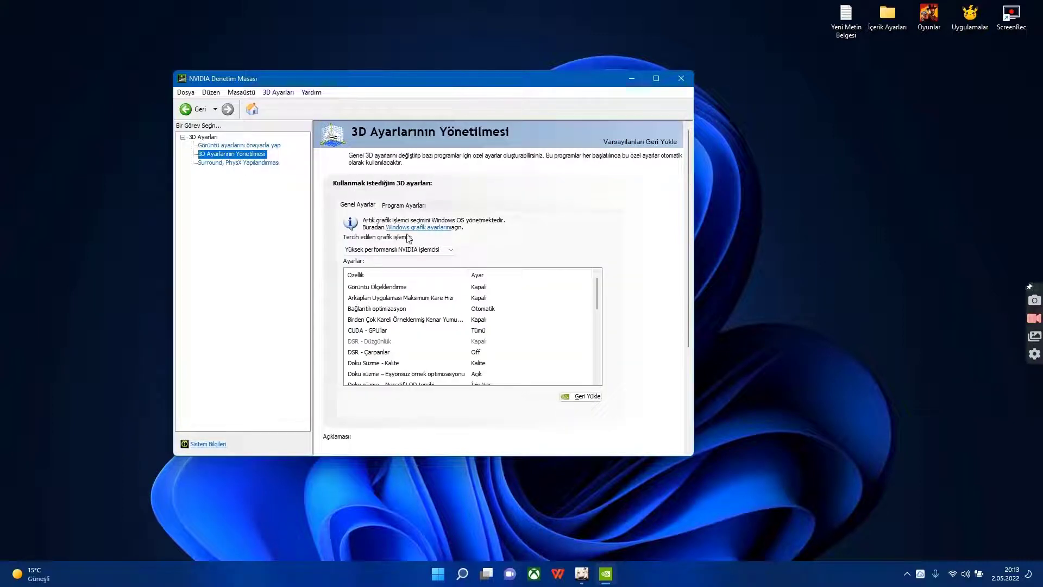
click(403, 250)
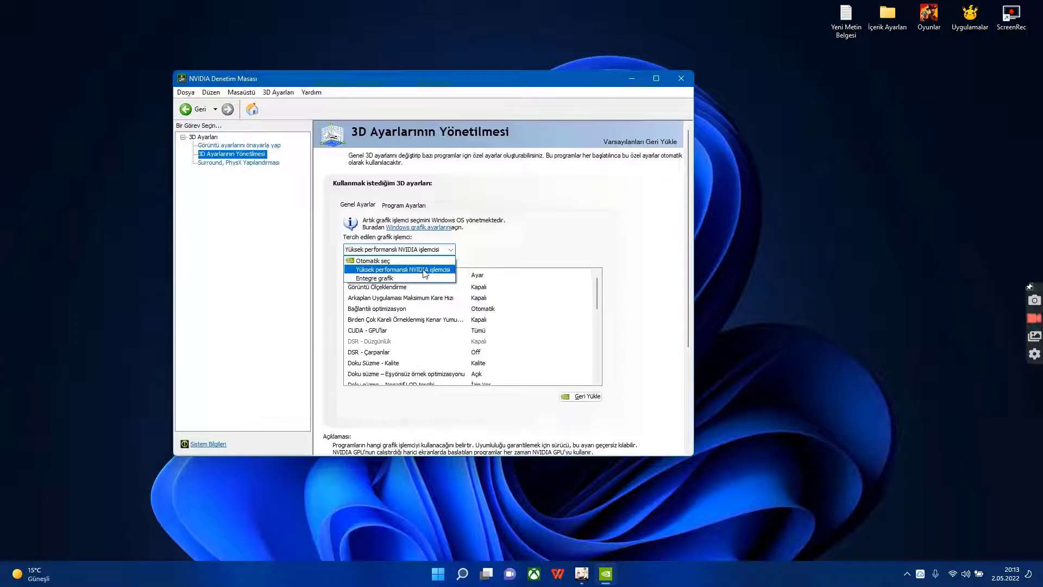
click(534, 351)
click(595, 444)
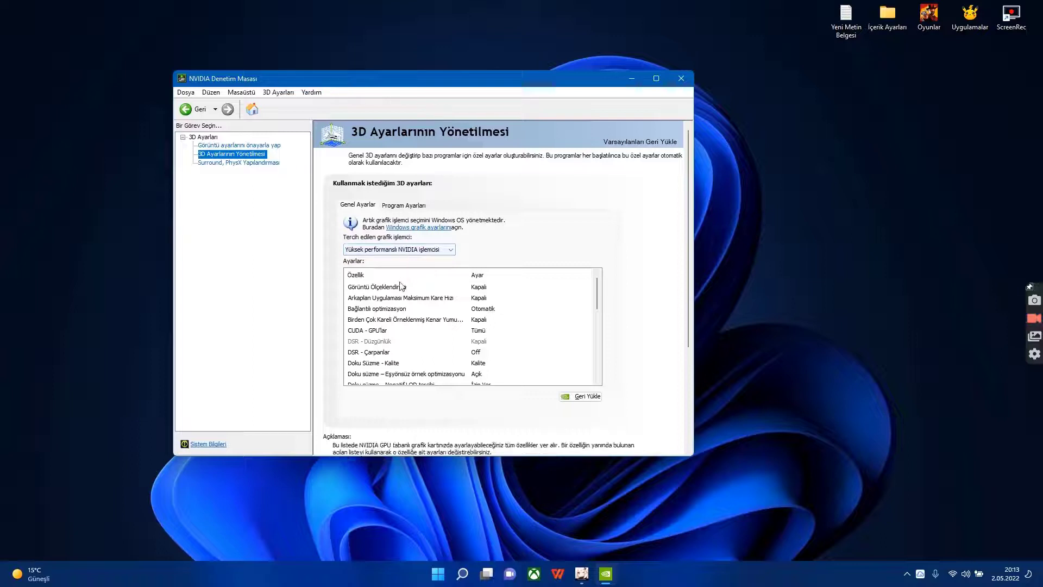
scroll(418, 276, down, 3)
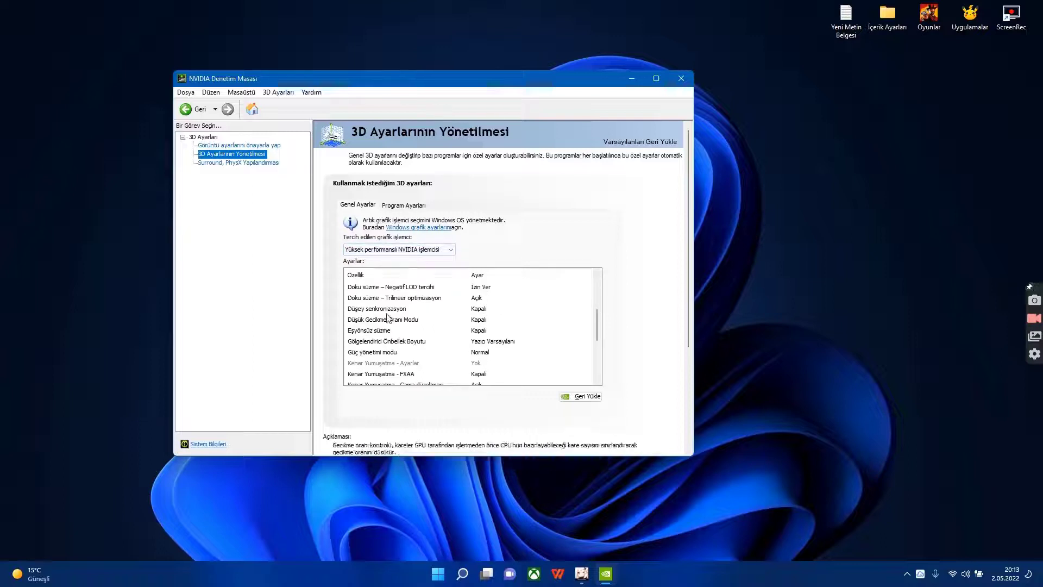
- Set the PhysX processor to NVIDIA GeForce RTX 3060 Laptop GPU and close the NVIDIA Denetim Masası
click(230, 163)
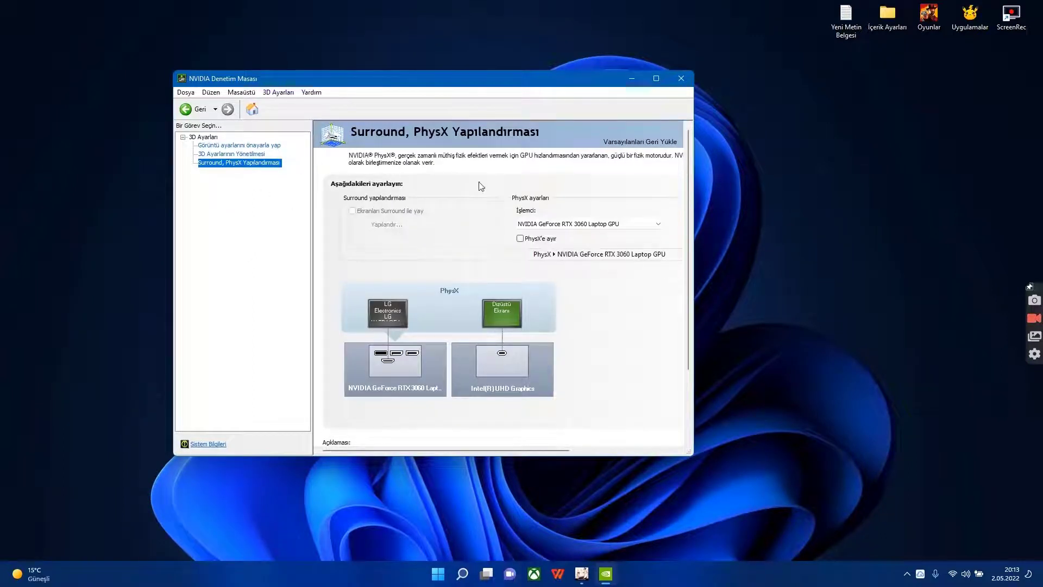
click(565, 223)
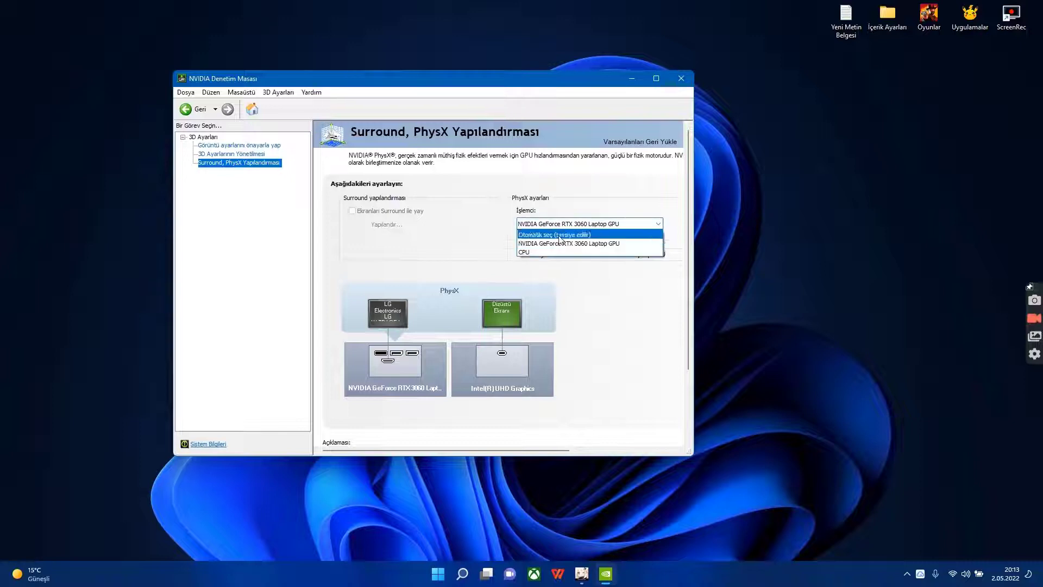
click(636, 247)
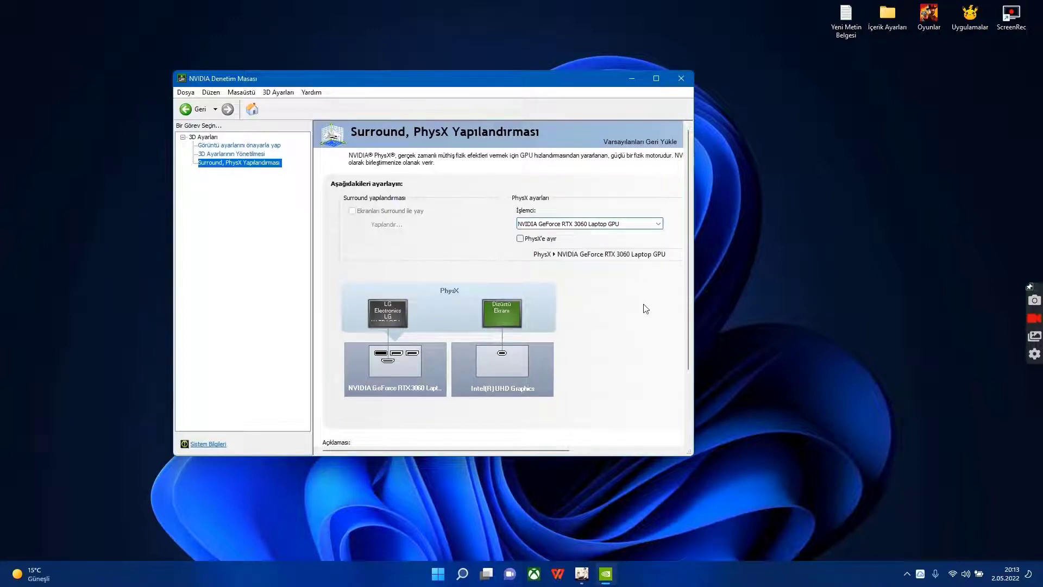
click(680, 78)
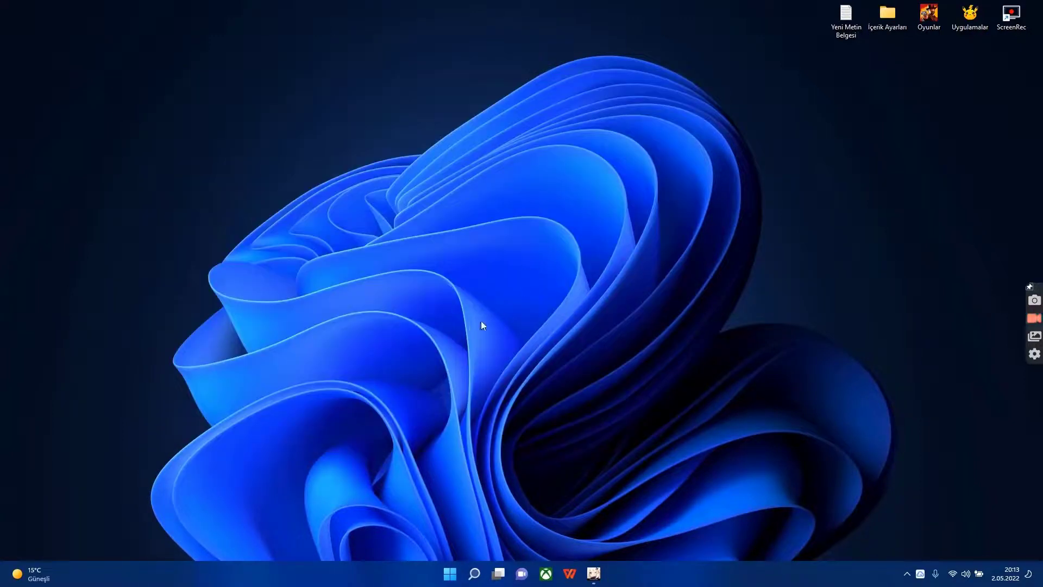
right_click(468, 331)
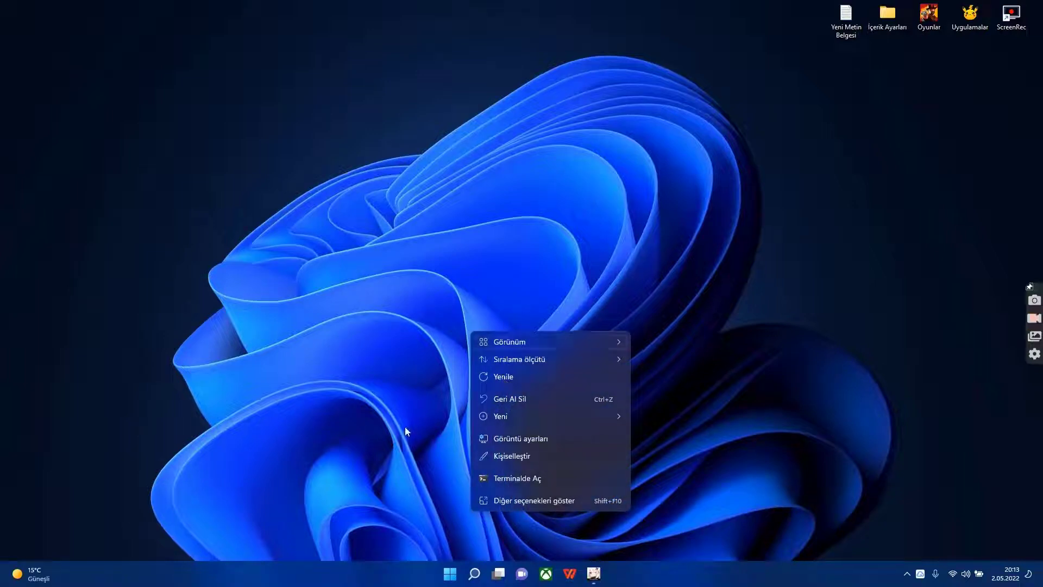
click(296, 255)
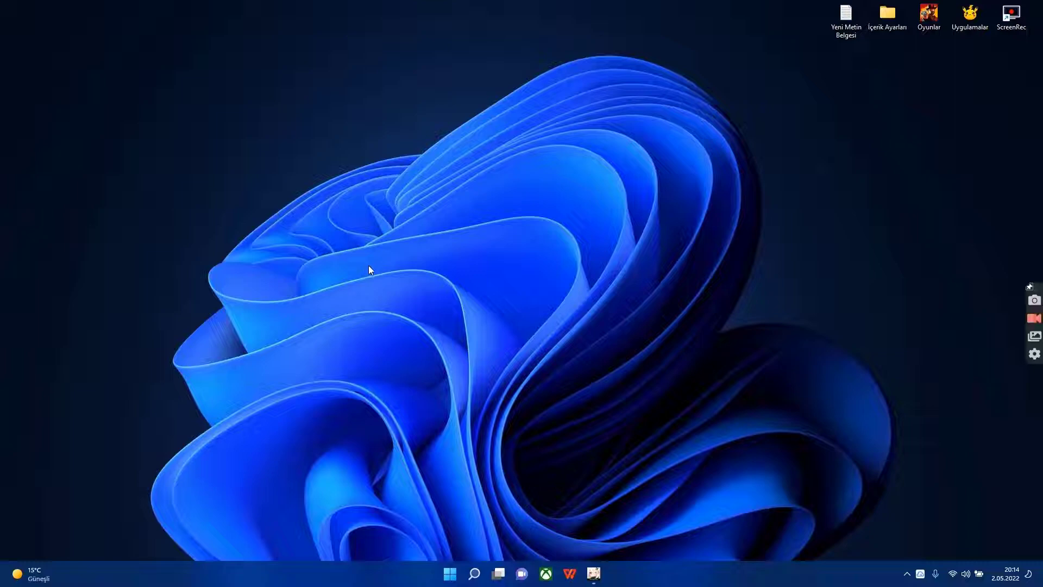
- Switch to the Windows display settings and open the Grafikler page under the related settings
right_click(409, 311)
click(454, 473)
click(462, 466)
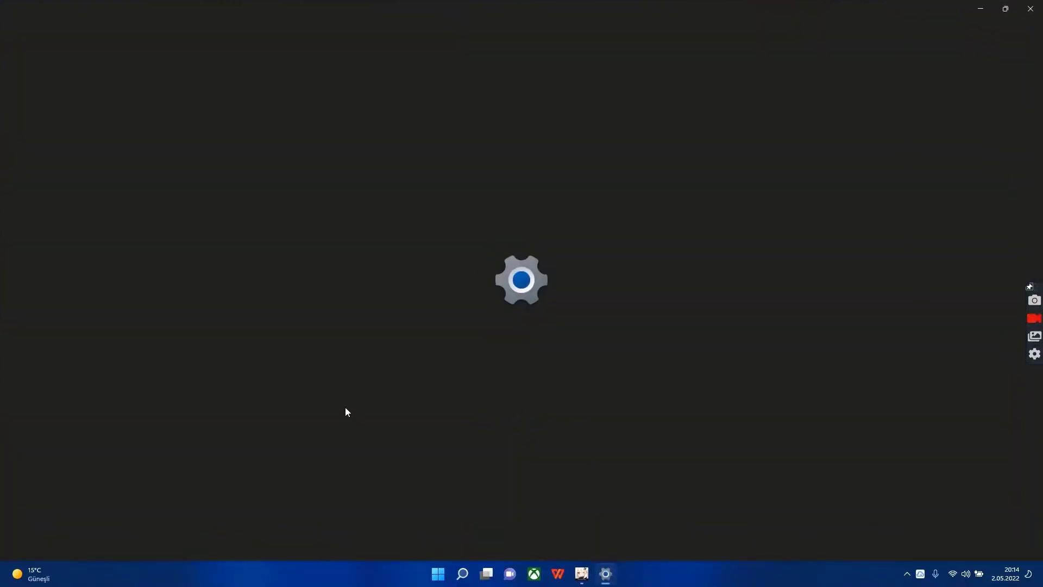
scroll(344, 407, down, 8)
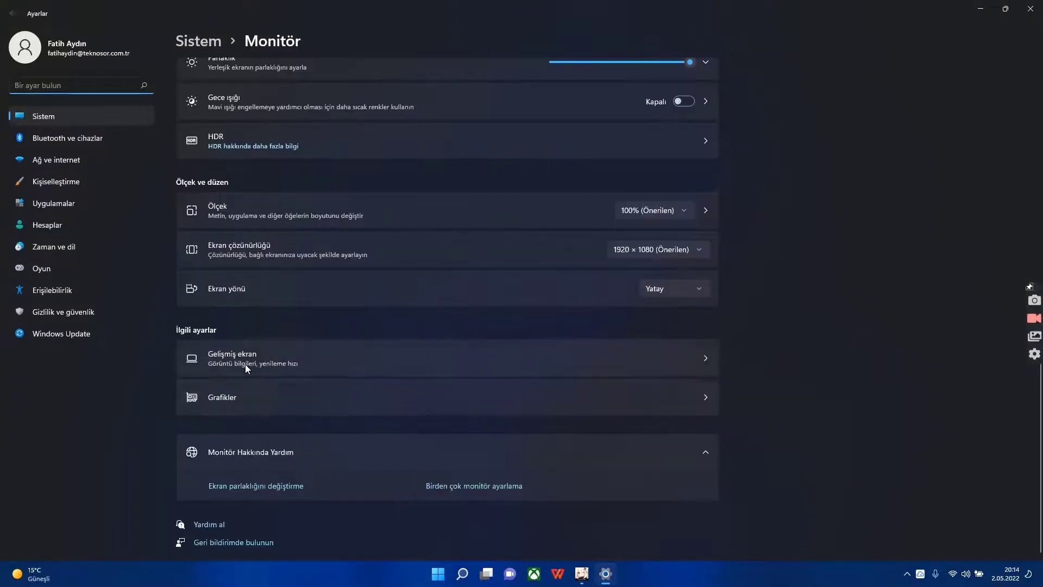
click(304, 401)
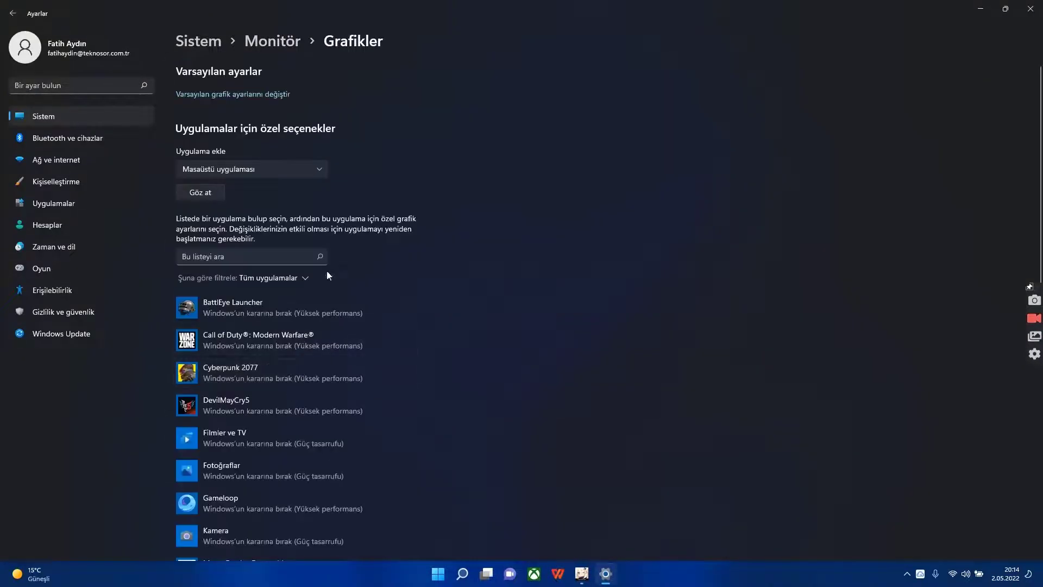
- Check the default graphics settings for hardware-accelerated GPU scheduling and variable refresh rate, and return to the Grafikler page
click(210, 93)
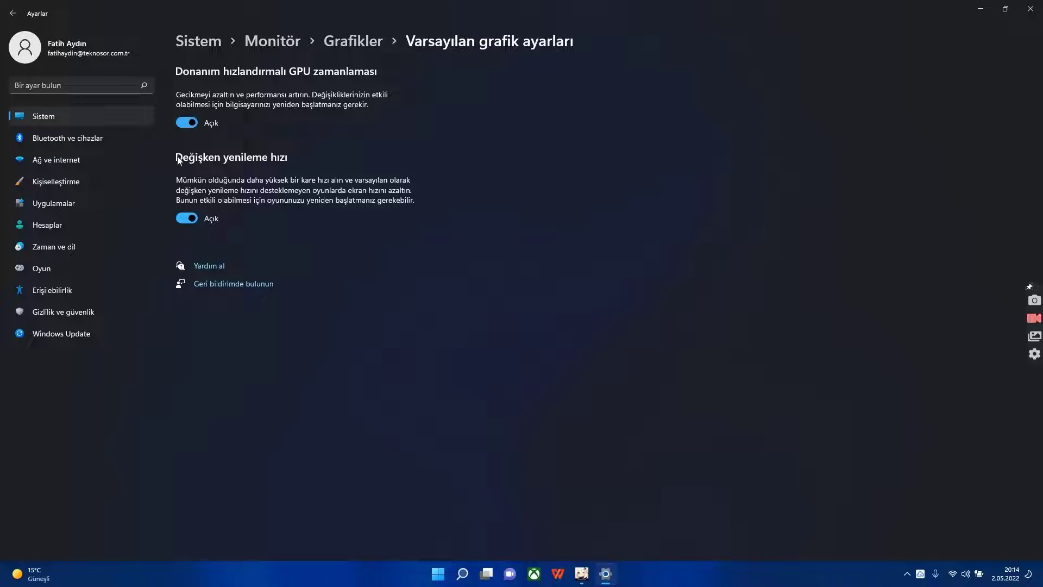
click(8, 12)
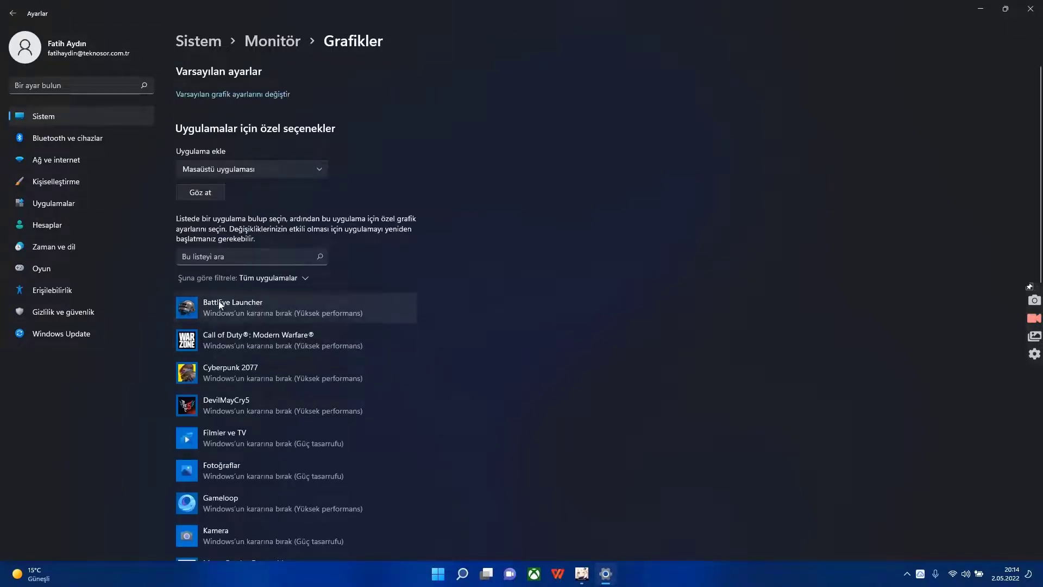
- Set the graphics preference of Cyberpunk 2077 to "Yüksek performans" and save it
scroll(210, 303, down, 1)
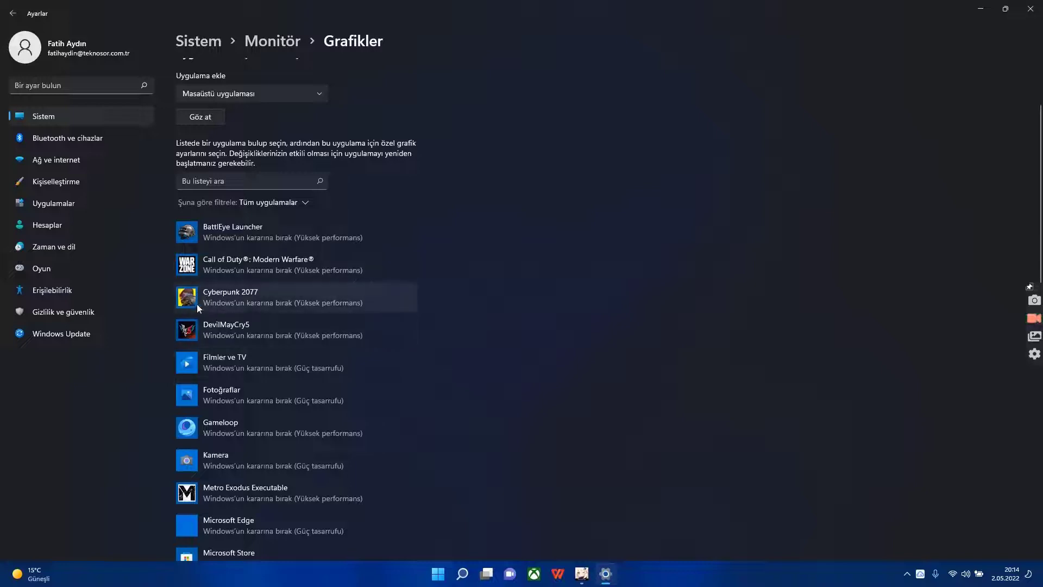
click(245, 302)
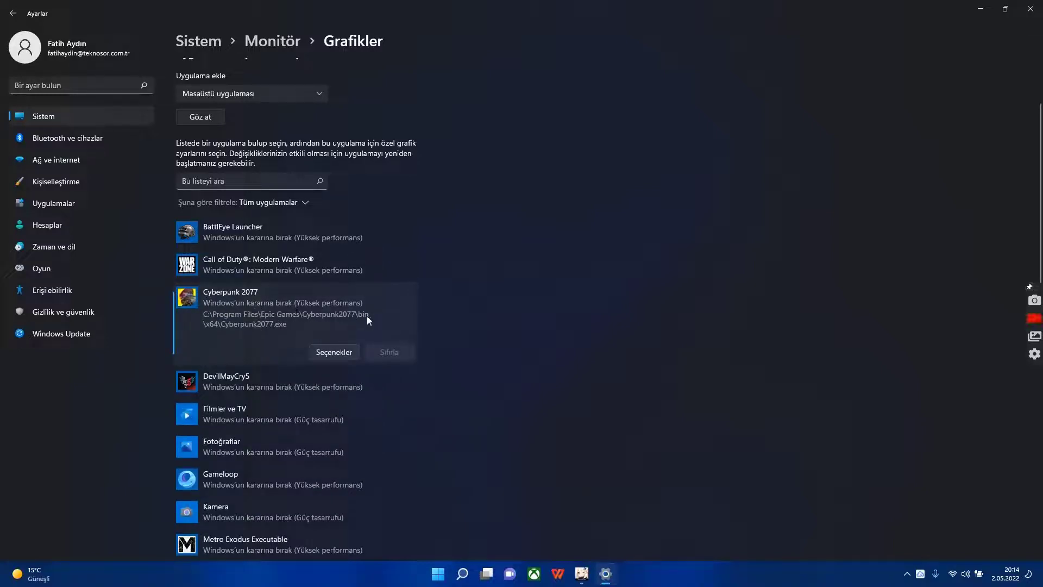
click(338, 352)
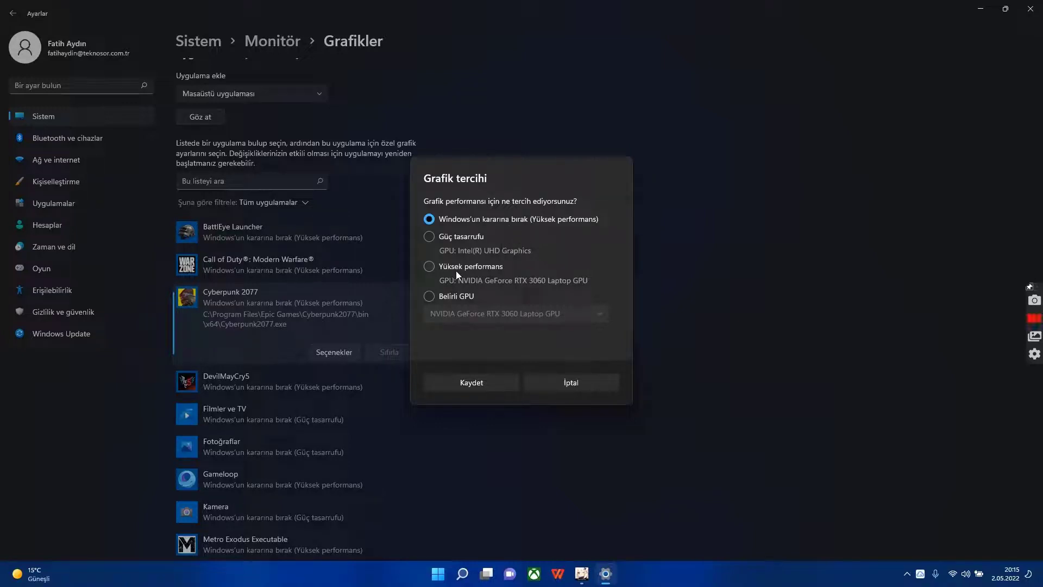
click(438, 267)
click(477, 381)
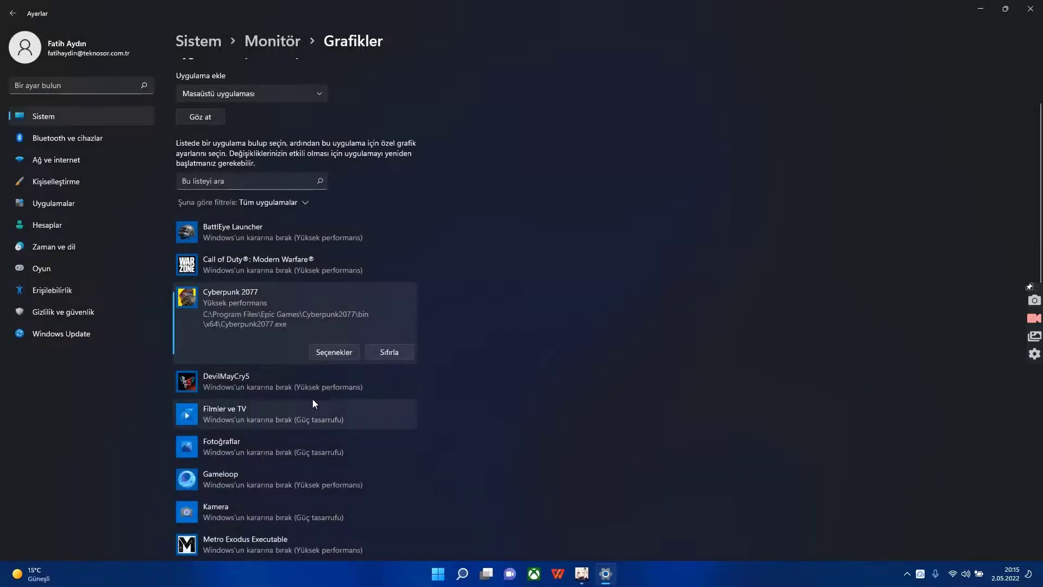
- View the graphics preference options of the Kamera app and leave them without saving
scroll(328, 355, down, 2)
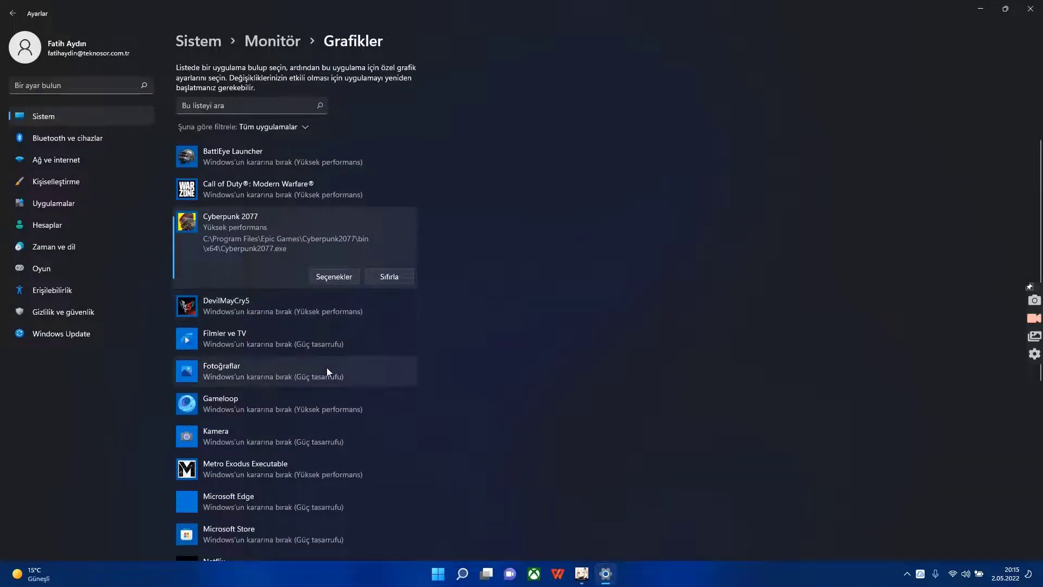
click(248, 441)
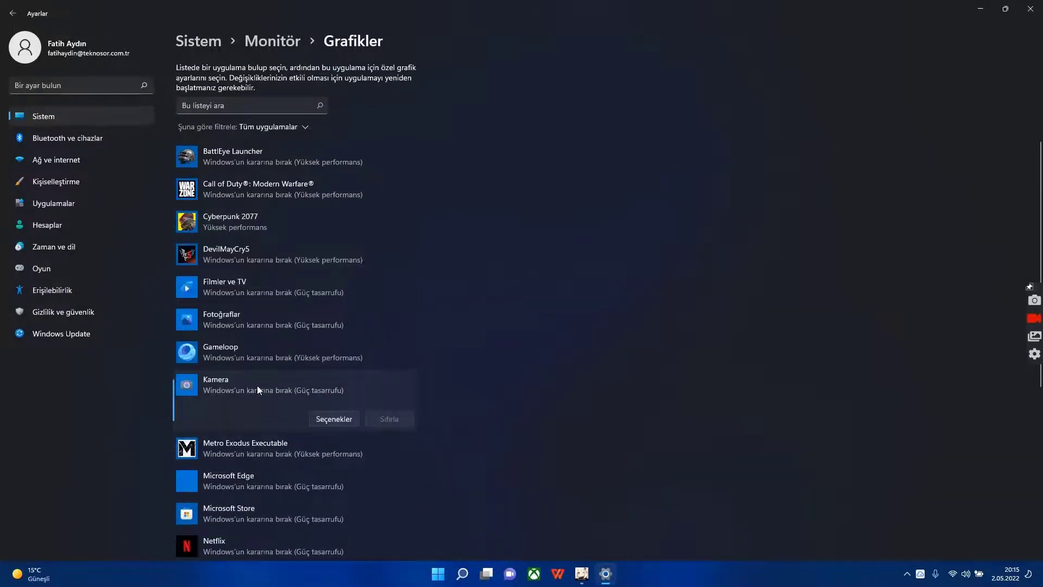
click(333, 419)
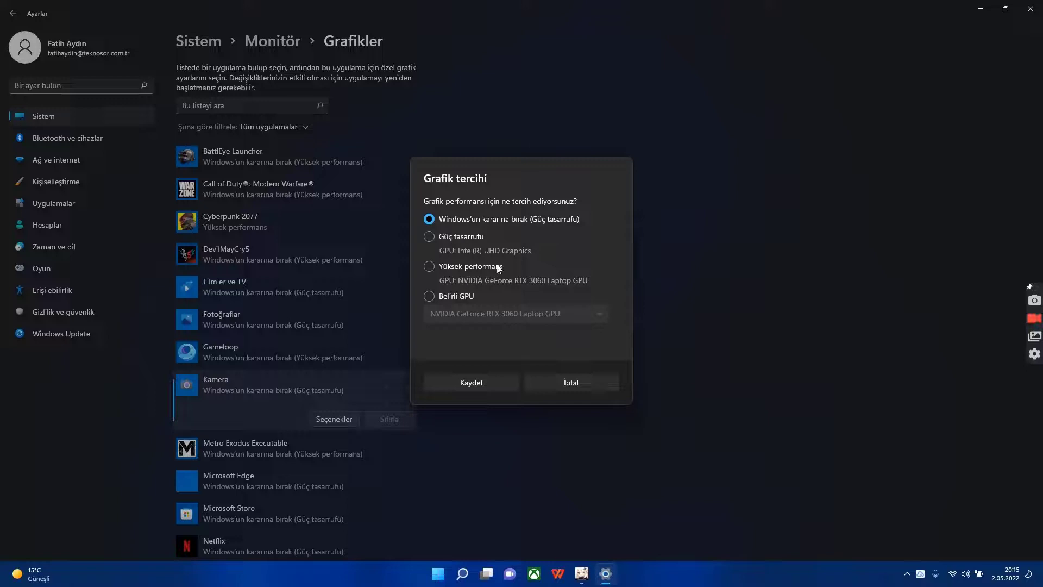
click(574, 388)
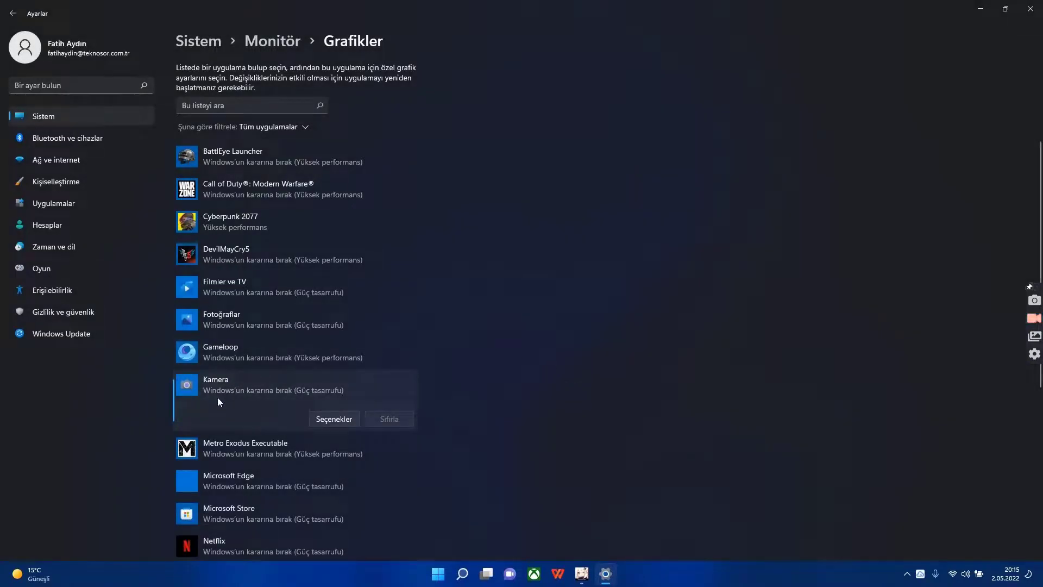
- Try the "Yüksek performans" graphics preference for Netflix and cancel the dialog
scroll(276, 385, down, 3)
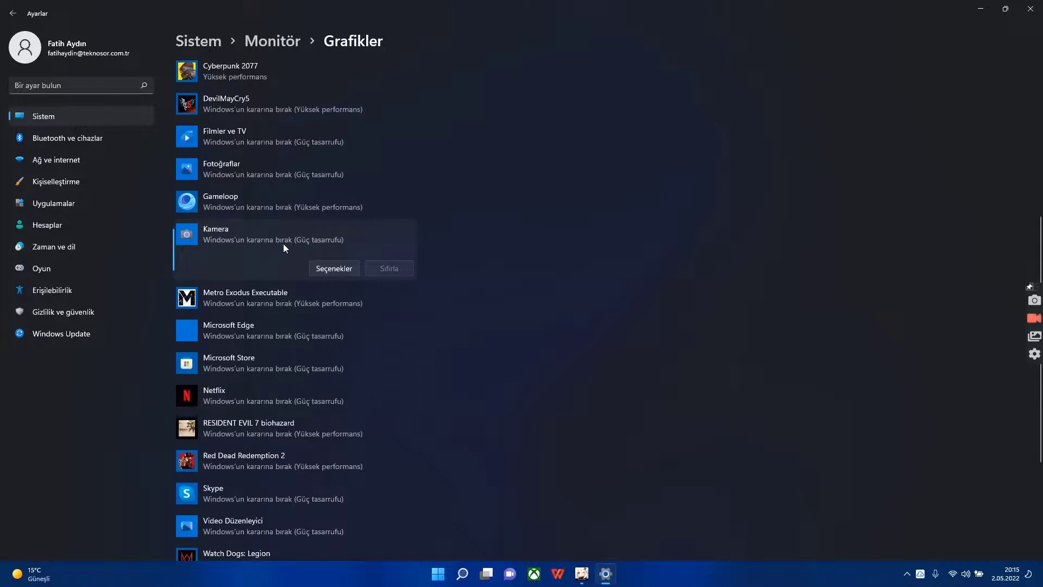
click(236, 406)
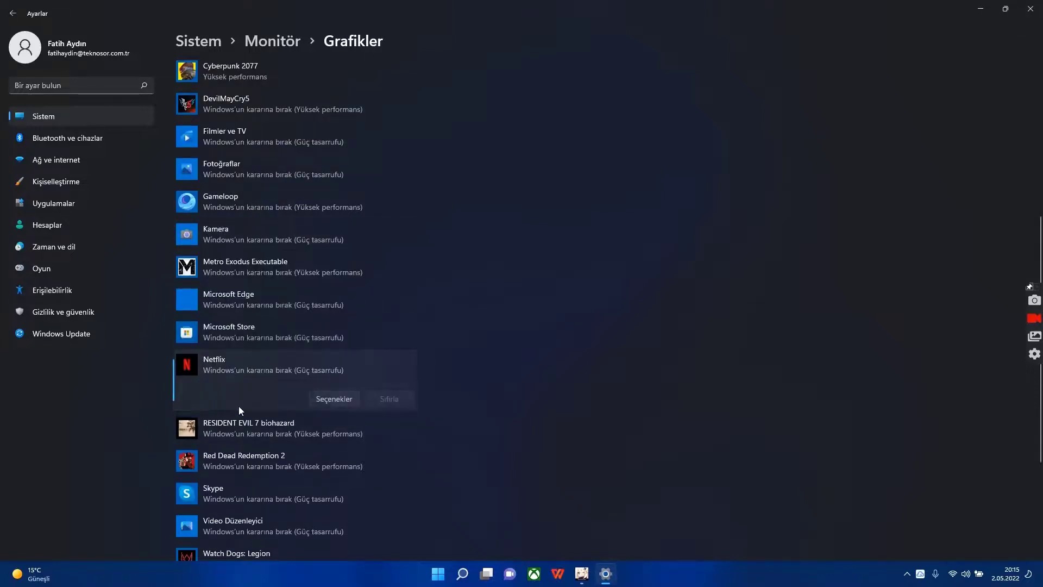
click(326, 401)
click(453, 255)
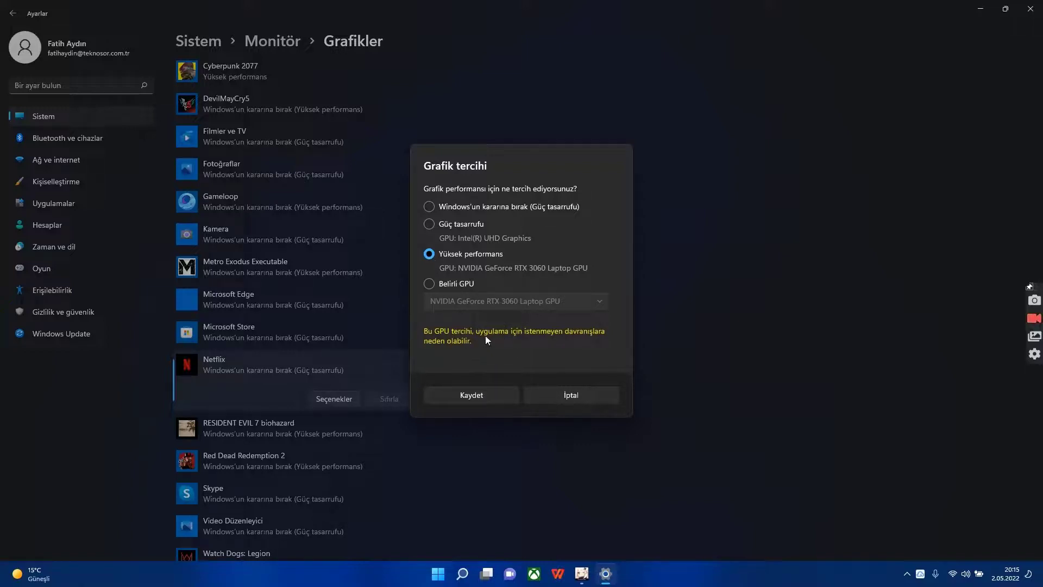
click(568, 394)
- Look through the rest of the app list on the Grafikler page and close the Settings window
scroll(318, 401, down, 3)
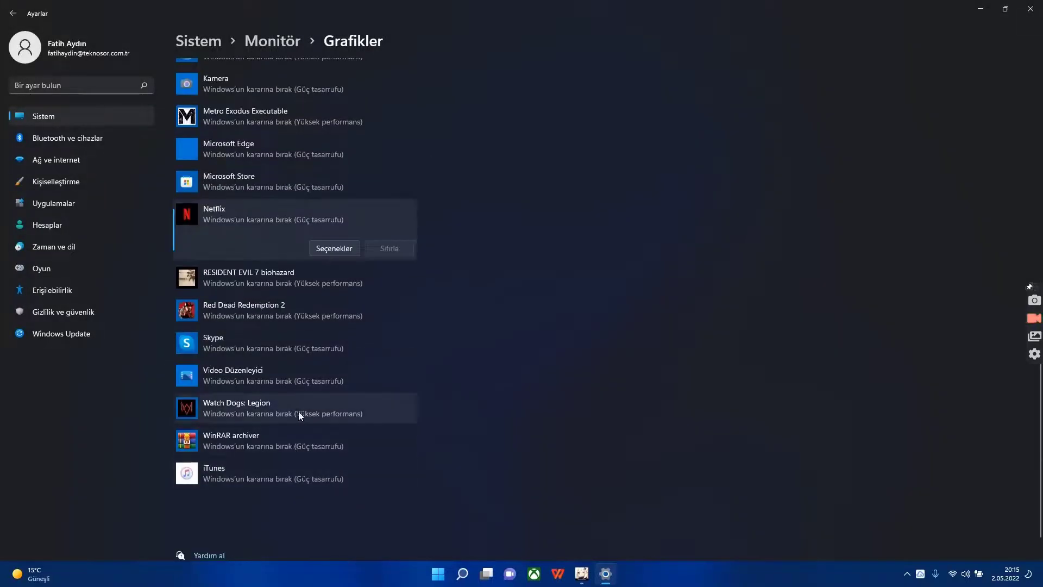
scroll(310, 334, up, 5)
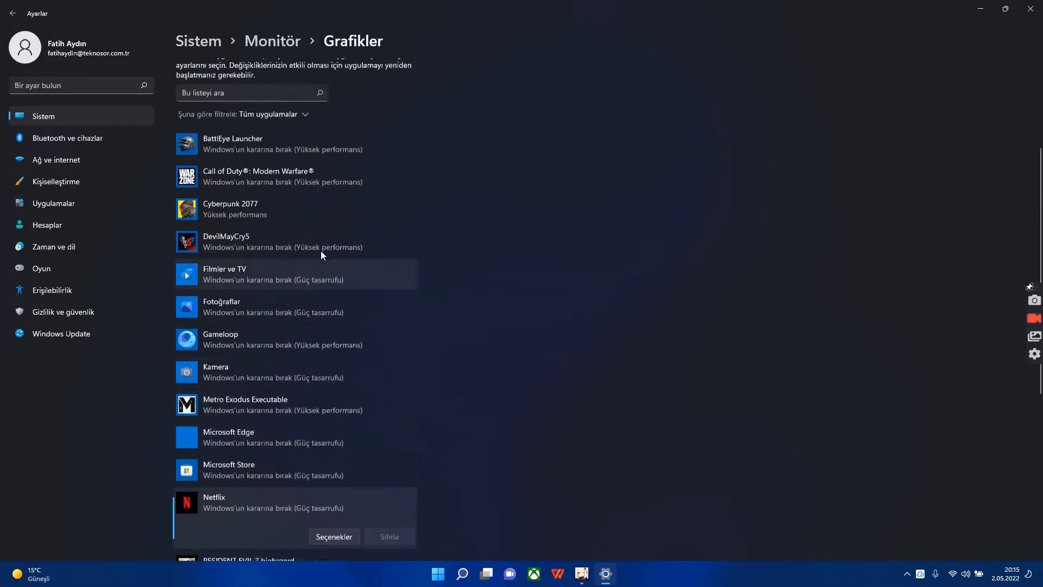
click(1028, 9)
right_click(453, 324)
click(368, 321)
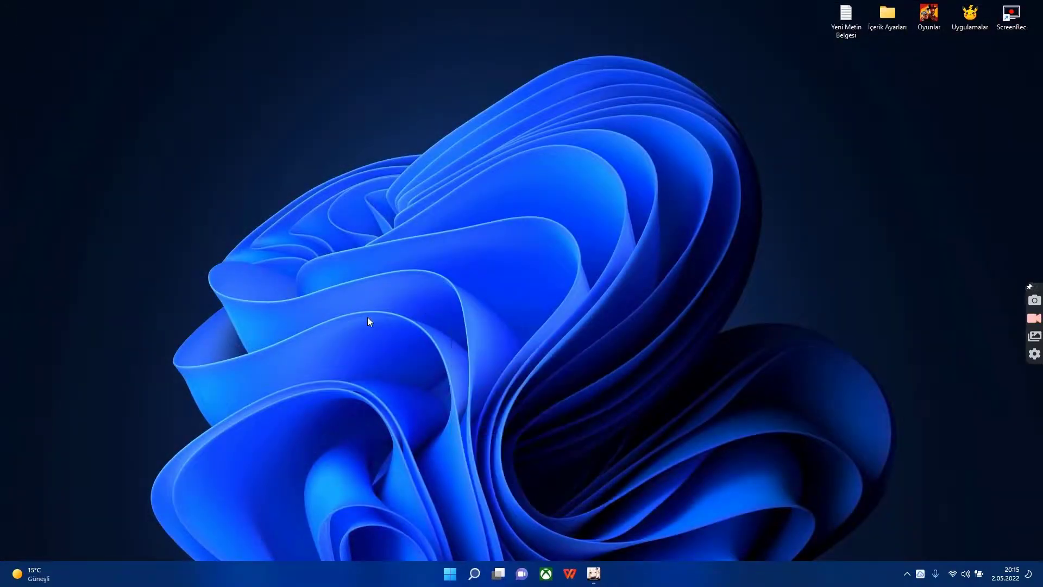